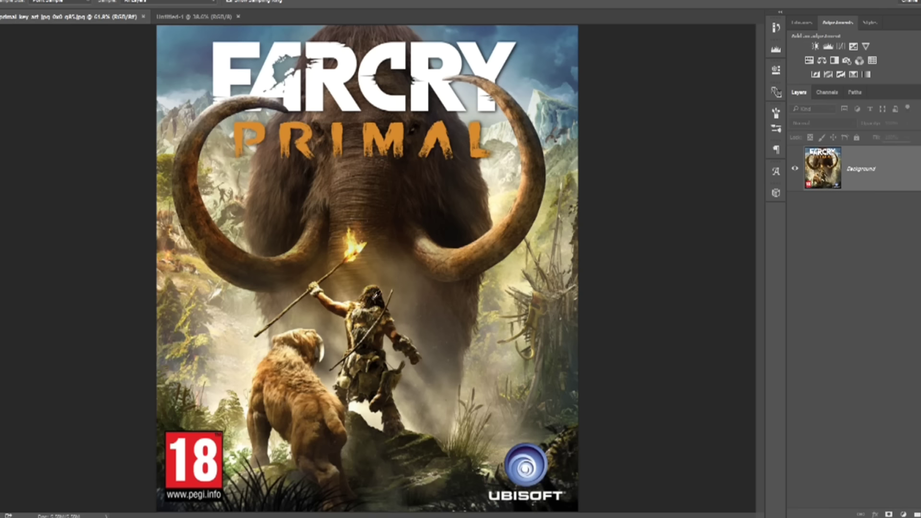
- Sample a colour from the Far Cry Primal cover
click(376, 293)
- Brush a thick black hair scribble for the caveman on Untitled-1, then return to the cover
click(192, 17)
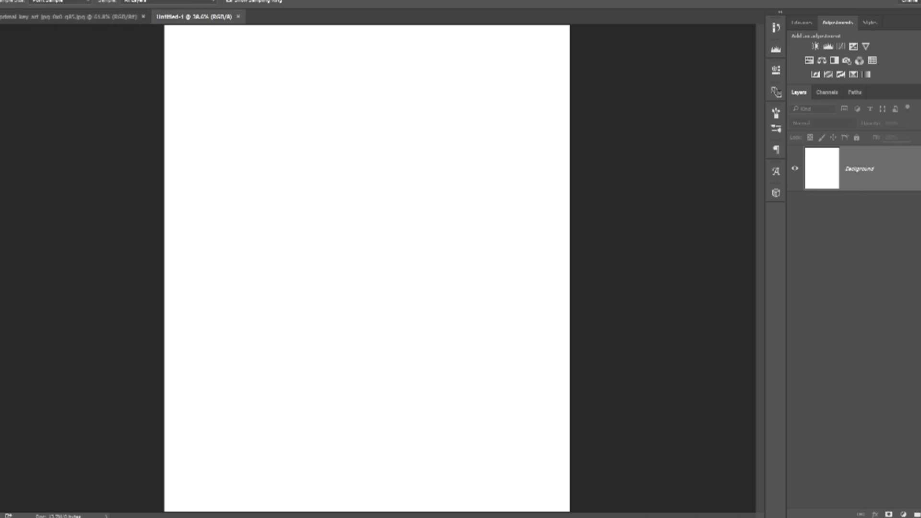
key(b)
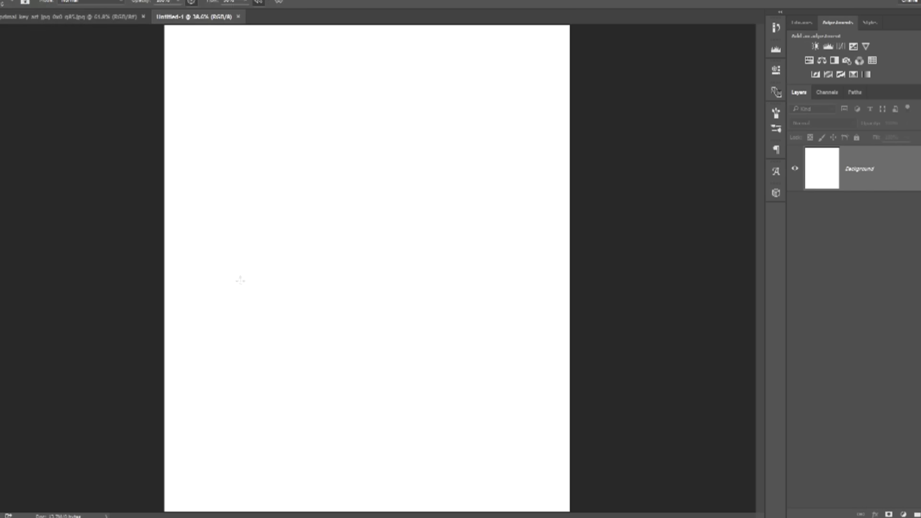
mouse_move(329, 301)
mouse_down()
mouse_move(323, 310)
mouse_move(334, 331)
mouse_move(332, 307)
mouse_move(347, 322)
mouse_up()
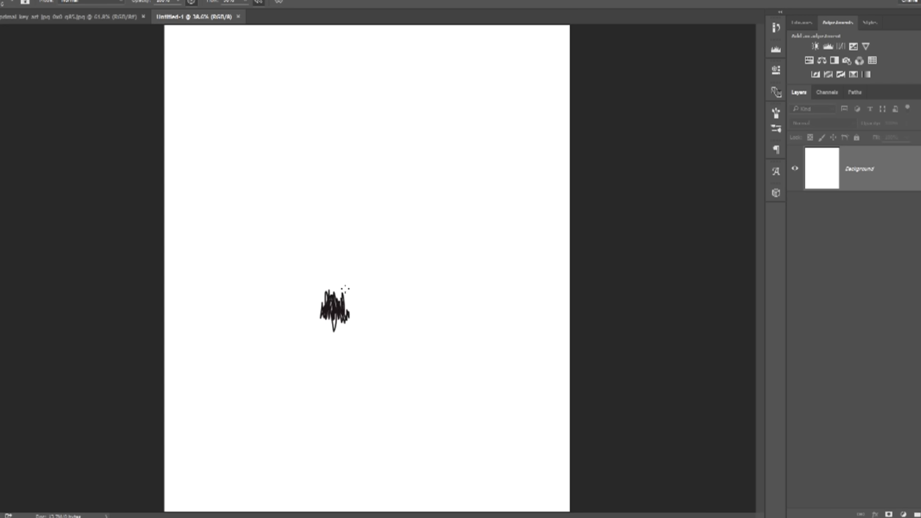
mouse_move(345, 291)
mouse_down()
mouse_move(344, 325)
mouse_move(356, 302)
mouse_move(348, 297)
mouse_move(357, 302)
mouse_move(352, 282)
mouse_move(338, 338)
mouse_move(324, 334)
mouse_move(332, 331)
mouse_move(339, 350)
mouse_move(361, 285)
mouse_move(389, 285)
mouse_move(521, 153)
mouse_up()
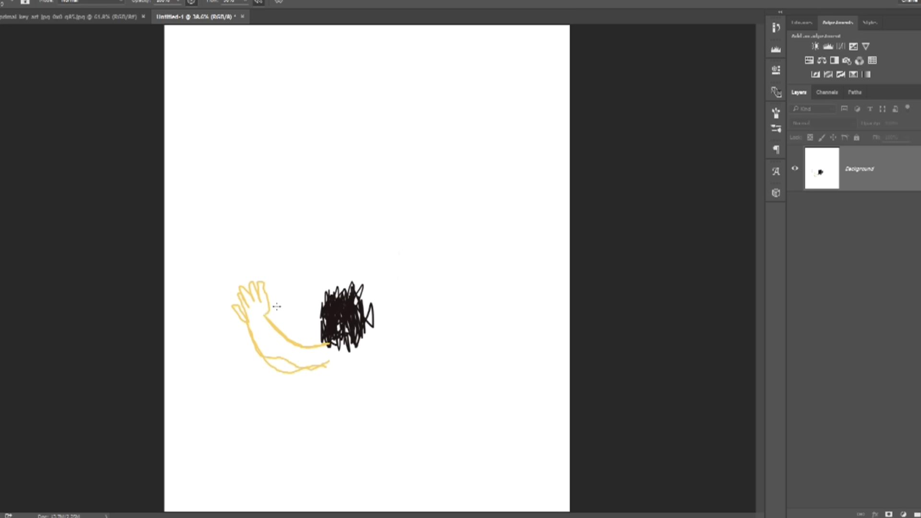
click(115, 17)
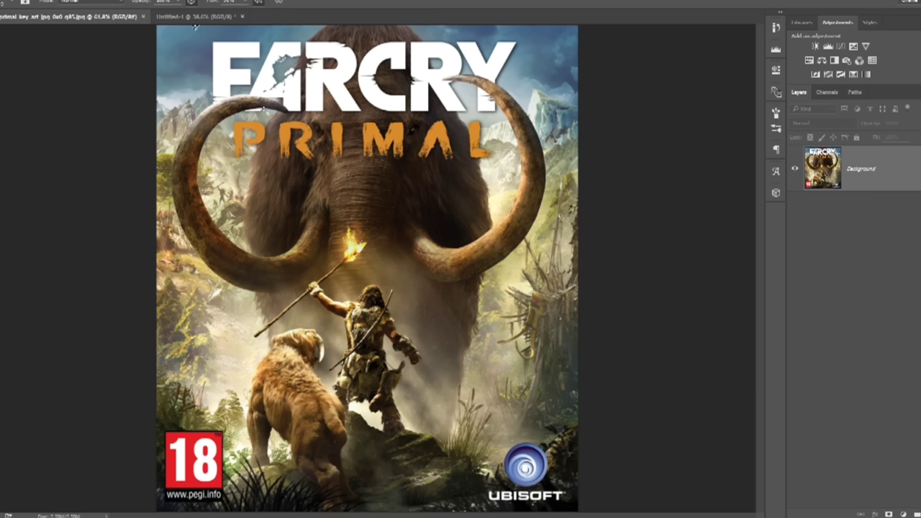
- Paint red flames into the caveman's torch fire on Untitled-1
click(209, 20)
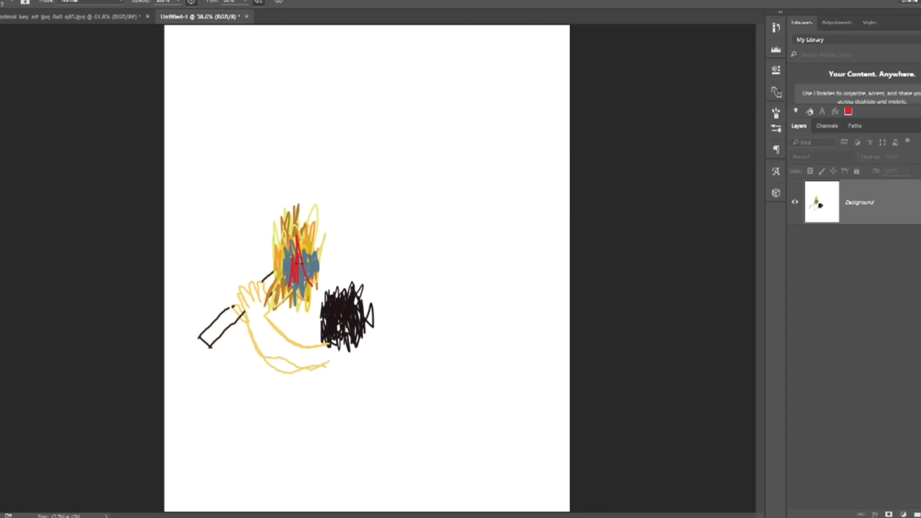
mouse_move(279, 338)
mouse_down()
mouse_move(316, 265)
mouse_move(296, 271)
mouse_move(283, 255)
mouse_up()
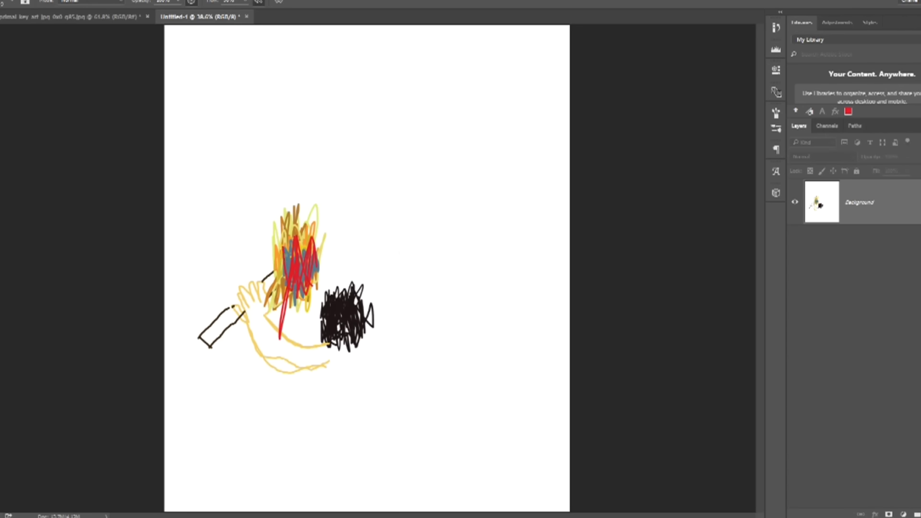
mouse_move(307, 220)
mouse_down()
mouse_move(316, 252)
mouse_move(279, 309)
mouse_move(348, 467)
mouse_move(340, 466)
mouse_move(353, 384)
mouse_move(353, 424)
mouse_move(351, 365)
mouse_move(362, 434)
mouse_move(354, 399)
mouse_move(368, 336)
mouse_up()
- Widen the tan body and draw a pale yellow outstretched second arm
mouse_move(359, 420)
mouse_down()
mouse_move(370, 384)
mouse_move(396, 448)
mouse_up()
alt+click(307, 345)
drag(367, 330, 449, 409)
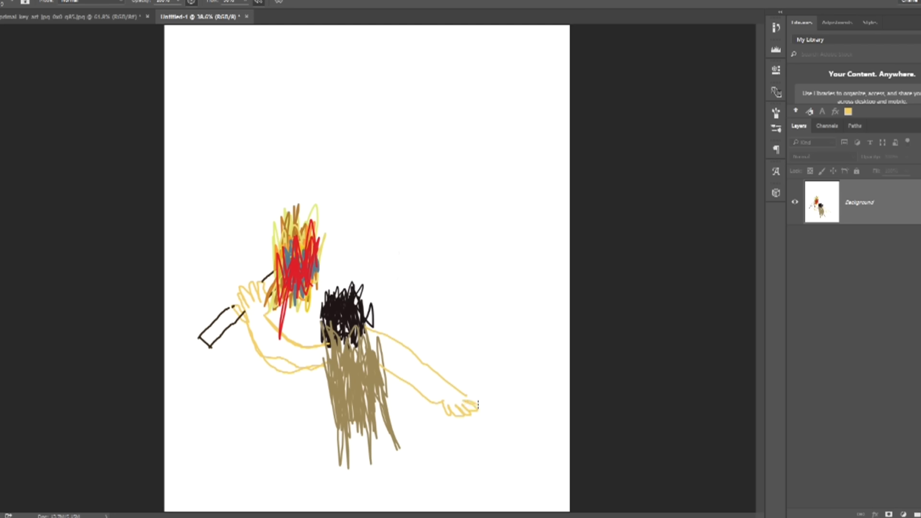
- Scribble the caveman's legs in dark brown below the torso
alt+click(346, 310)
mouse_move(341, 422)
mouse_down()
mouse_move(338, 489)
mouse_move(356, 480)
mouse_move(407, 490)
mouse_move(393, 419)
mouse_move(339, 419)
mouse_up()
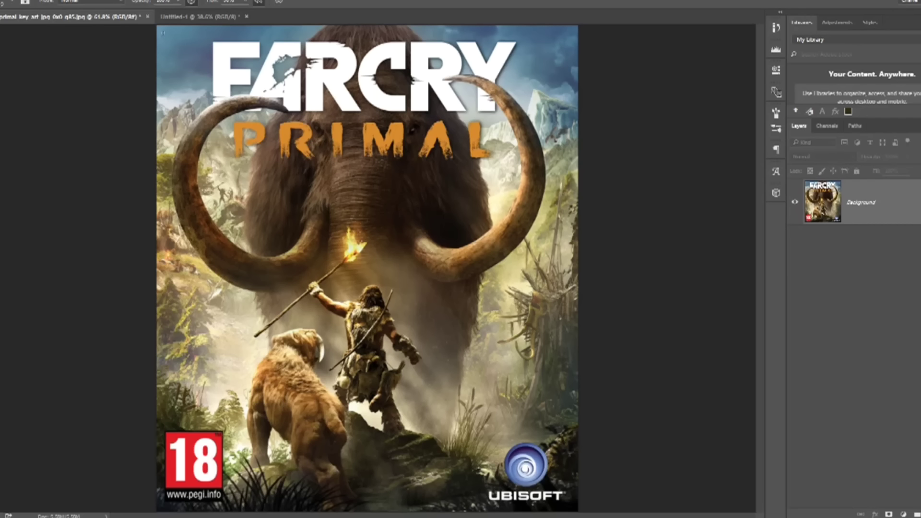
- Sample the olive rock colour from the Far Cry Primal cover with the Eyedropper
click(199, 17)
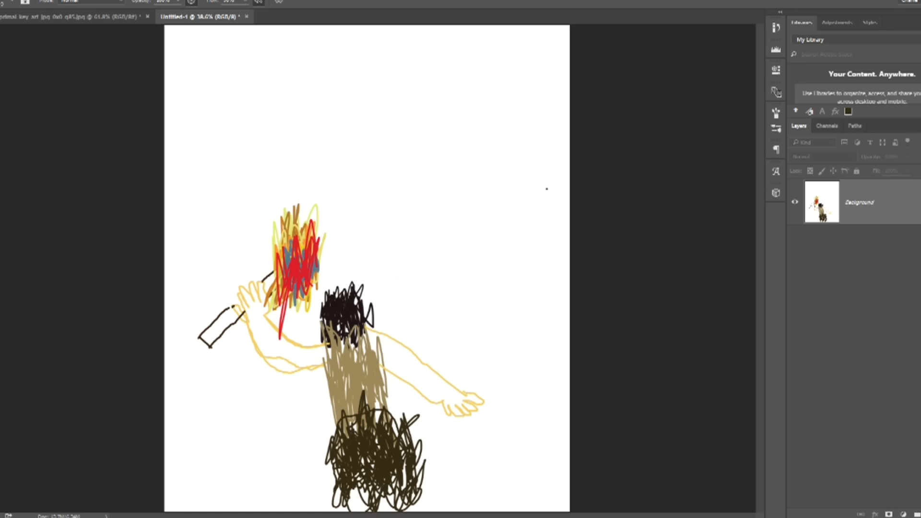
click(59, 19)
key(i)
drag(390, 441, 422, 436)
- Brush an olive rock under the caveman on Untitled-1
click(190, 16)
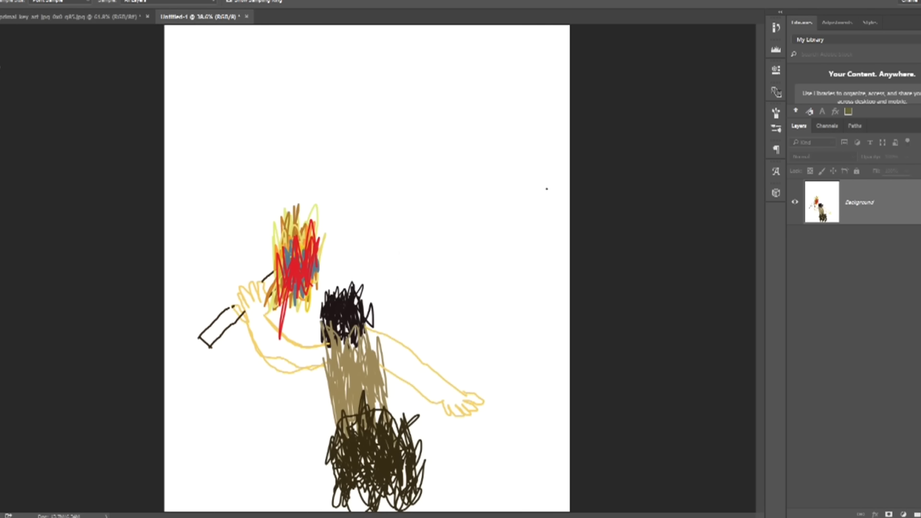
key(b)
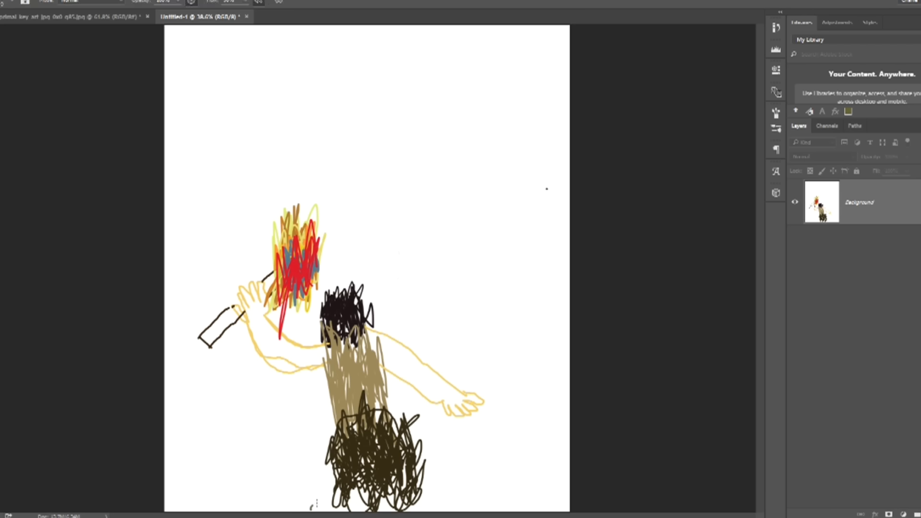
mouse_move(314, 503)
mouse_down()
mouse_move(365, 484)
mouse_move(345, 508)
mouse_move(379, 480)
mouse_move(422, 492)
mouse_move(379, 494)
mouse_move(398, 507)
mouse_move(357, 498)
mouse_move(463, 454)
mouse_move(503, 478)
mouse_move(472, 477)
mouse_move(480, 489)
mouse_move(437, 508)
mouse_move(533, 485)
mouse_up()
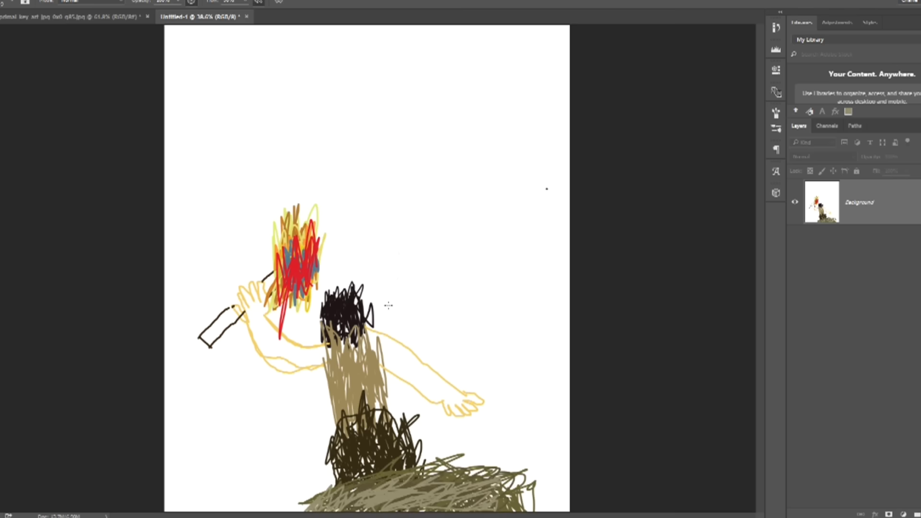
click(111, 17)
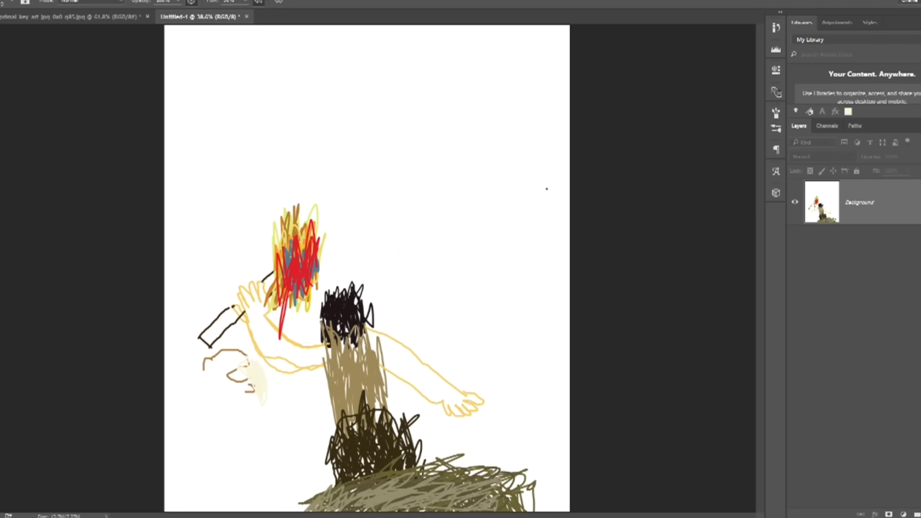
click(471, 143)
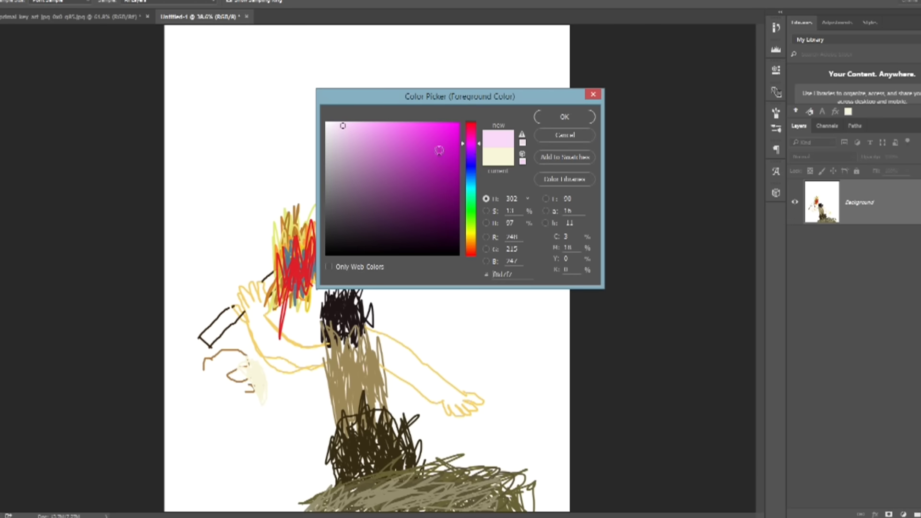
- Choose bright magenta and paint the sabre-tooth's tongue
drag(439, 150, 458, 123)
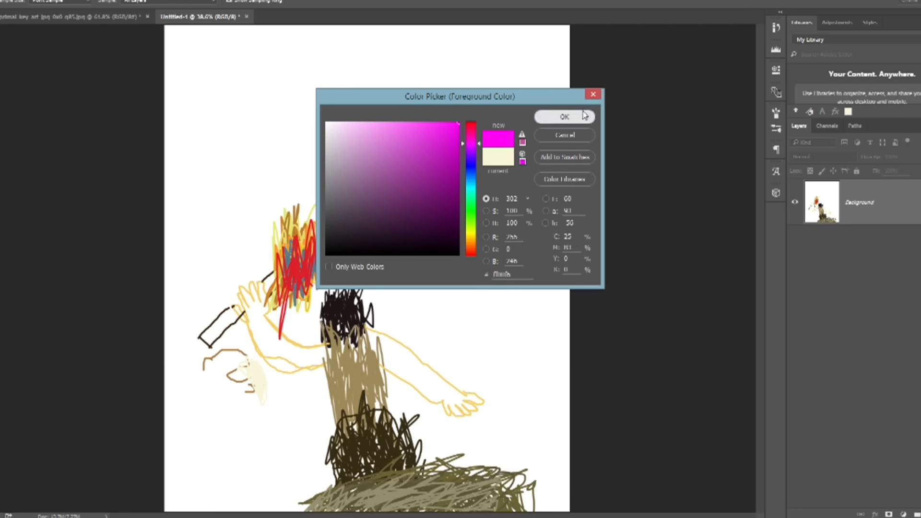
click(565, 117)
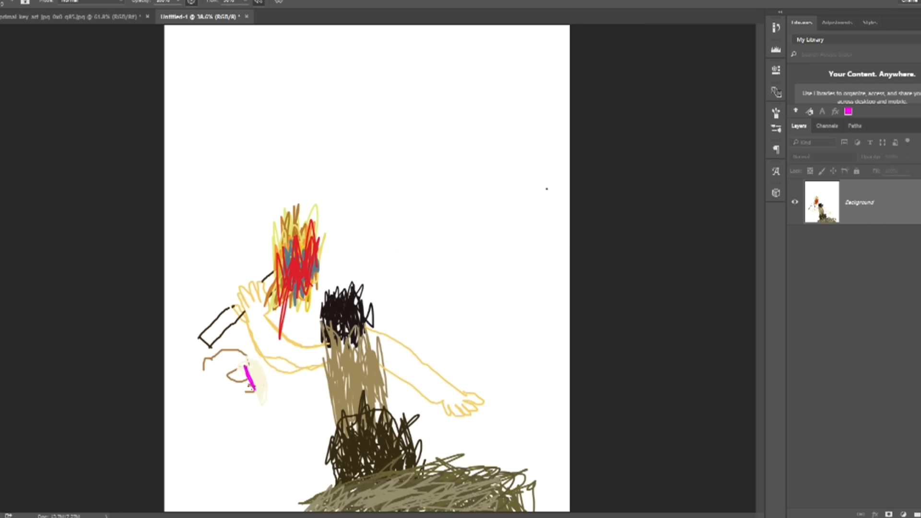
mouse_move(248, 385)
mouse_down()
mouse_move(268, 393)
mouse_move(250, 370)
mouse_up()
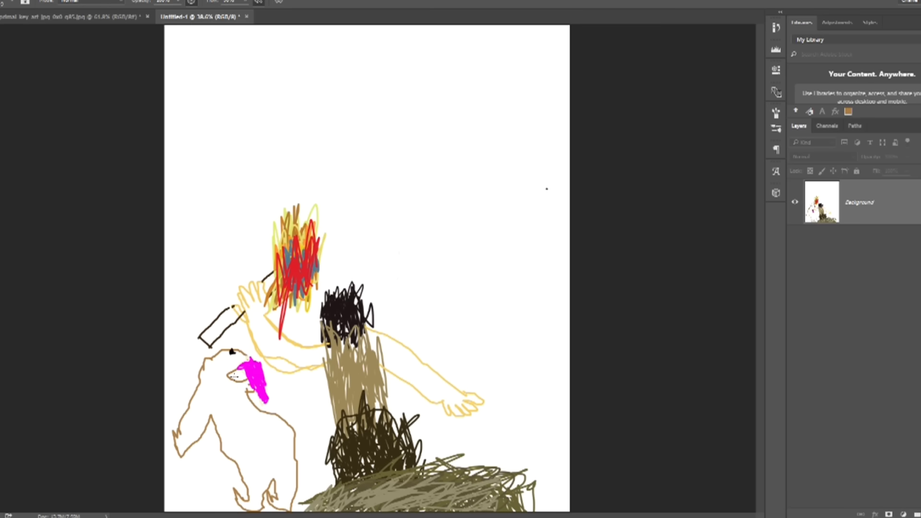
- Compare the sketch against the Far Cry Primal cover, ending on Untitled-1
click(122, 20)
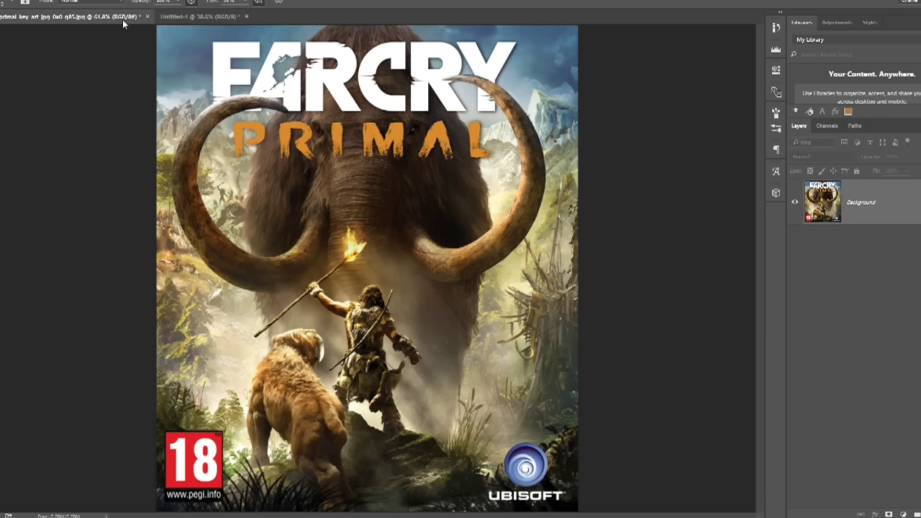
click(185, 16)
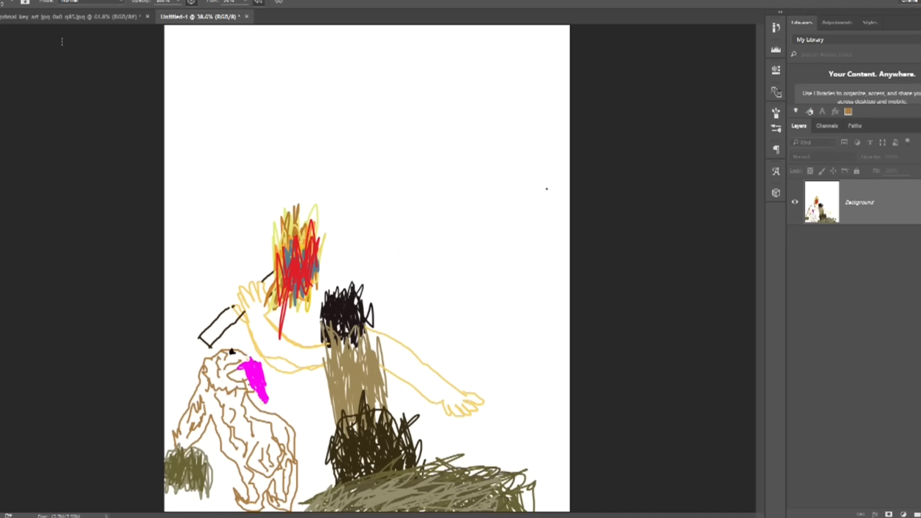
click(72, 16)
click(198, 17)
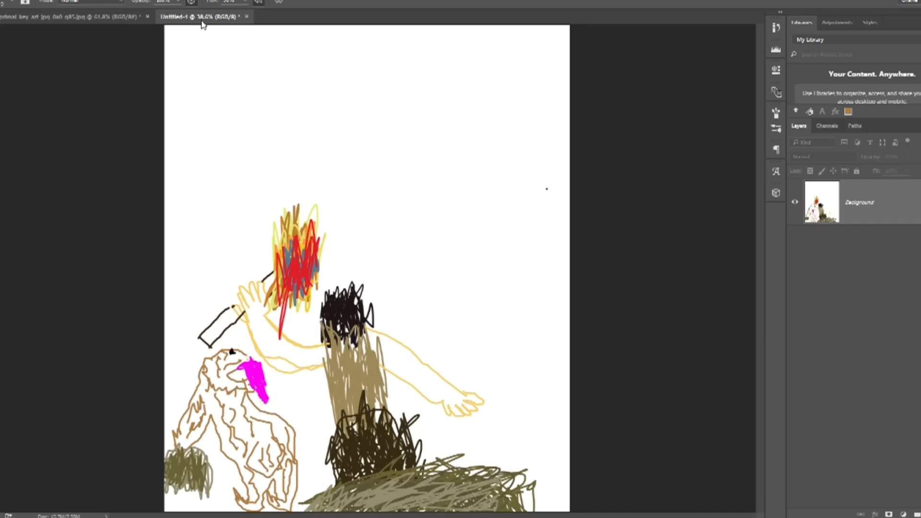
click(65, 17)
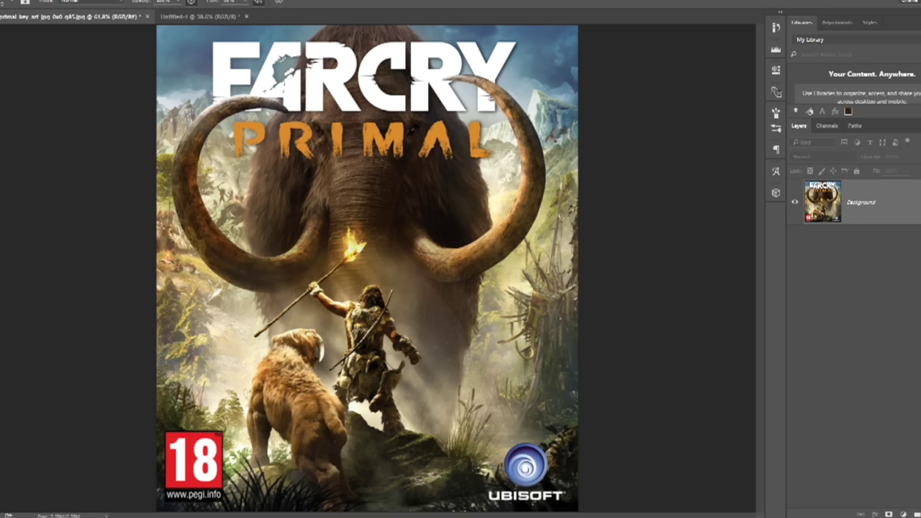
click(184, 20)
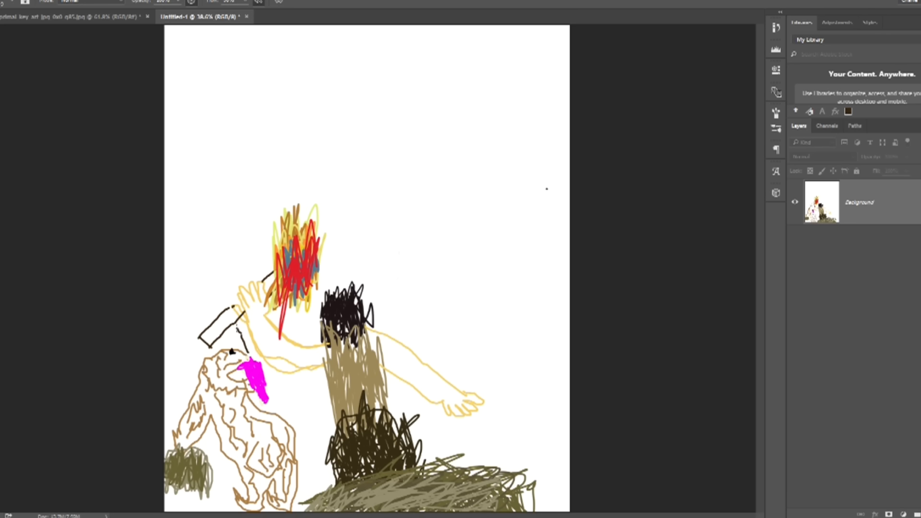
- Outline the mammoth's head and trunk in black, checking the cover between strokes
mouse_move(229, 305)
mouse_down()
mouse_move(202, 204)
mouse_move(216, 140)
mouse_move(227, 114)
mouse_move(264, 76)
mouse_move(321, 62)
mouse_up()
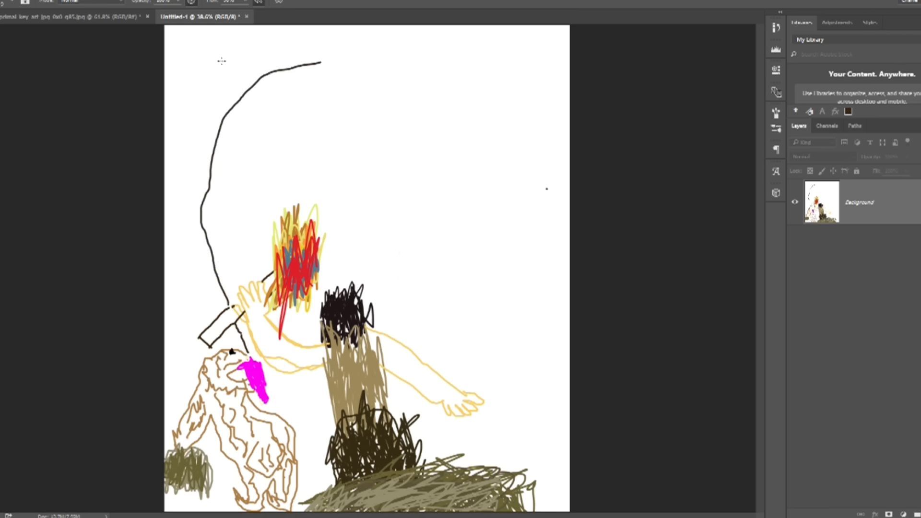
click(90, 15)
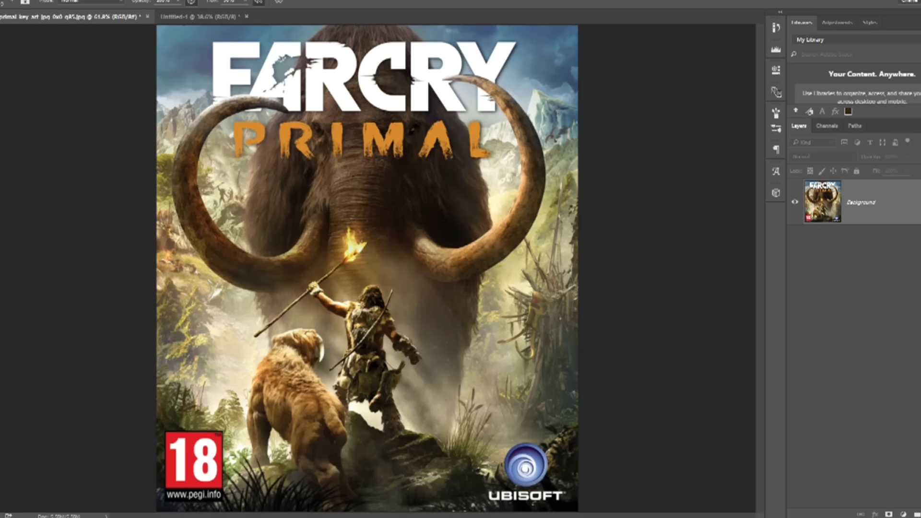
click(226, 16)
mouse_move(330, 50)
mouse_down()
mouse_move(391, 47)
mouse_move(441, 78)
mouse_move(492, 138)
mouse_move(509, 201)
mouse_move(510, 310)
mouse_move(479, 372)
mouse_up()
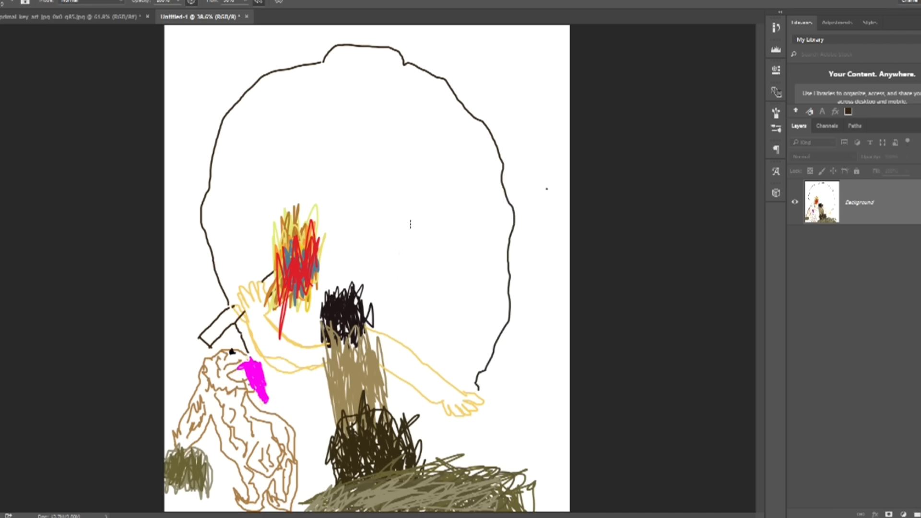
click(76, 21)
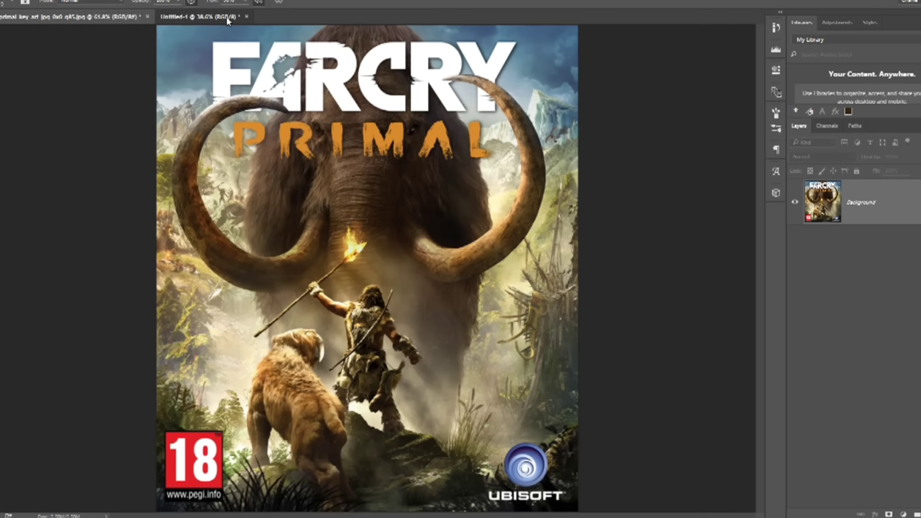
click(191, 17)
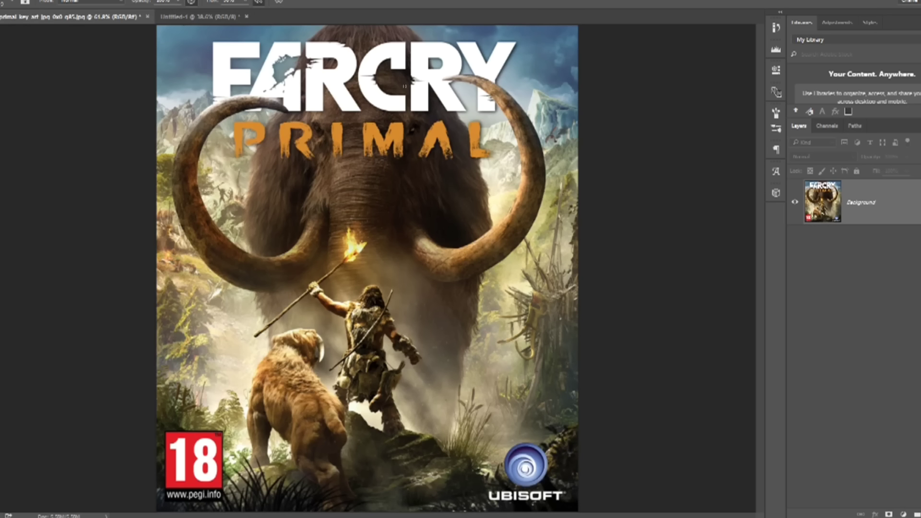
click(77, 17)
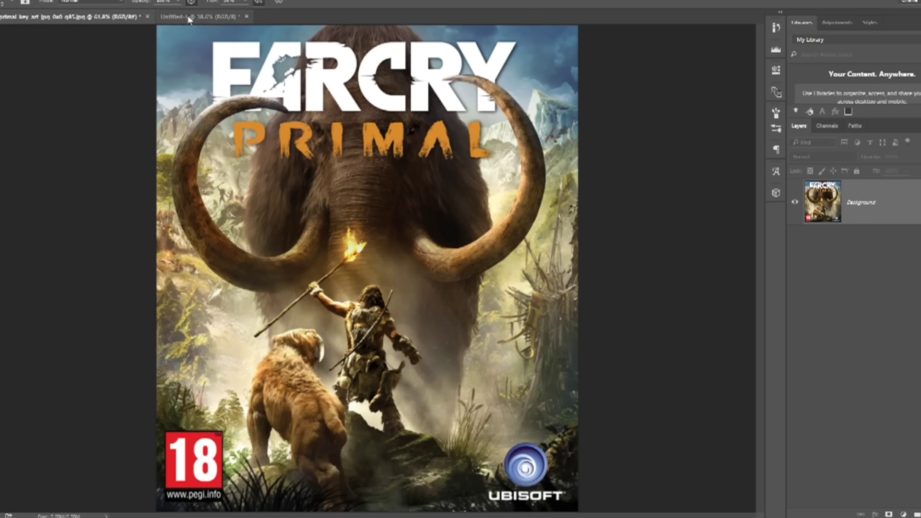
click(211, 16)
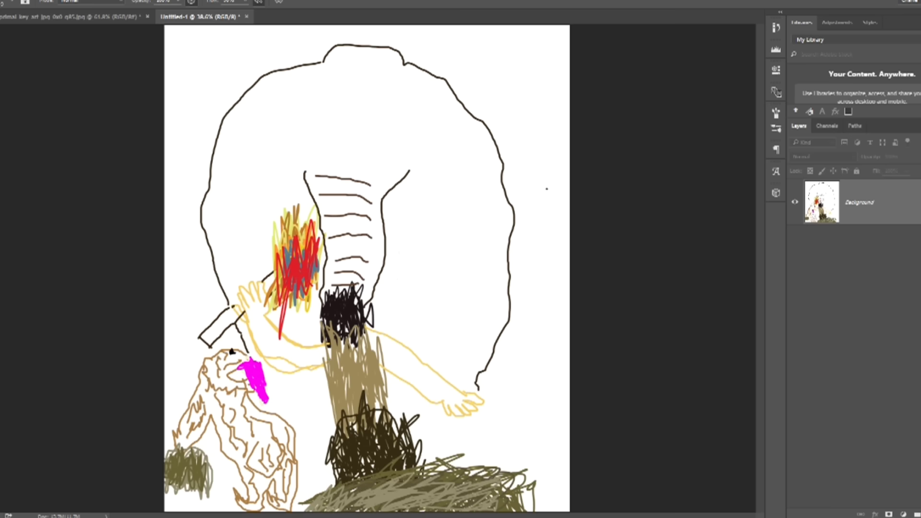
- Open the giant googly eyes image preview from the image search
click(43, 473)
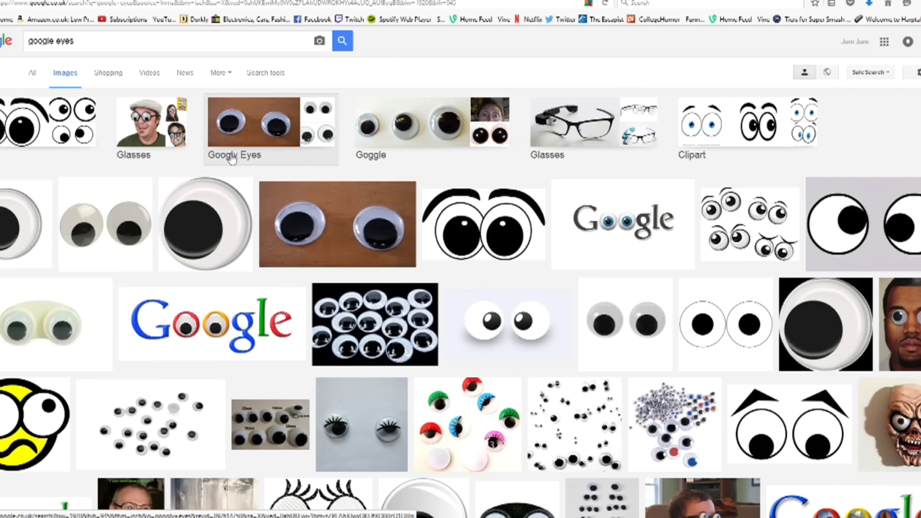
click(98, 213)
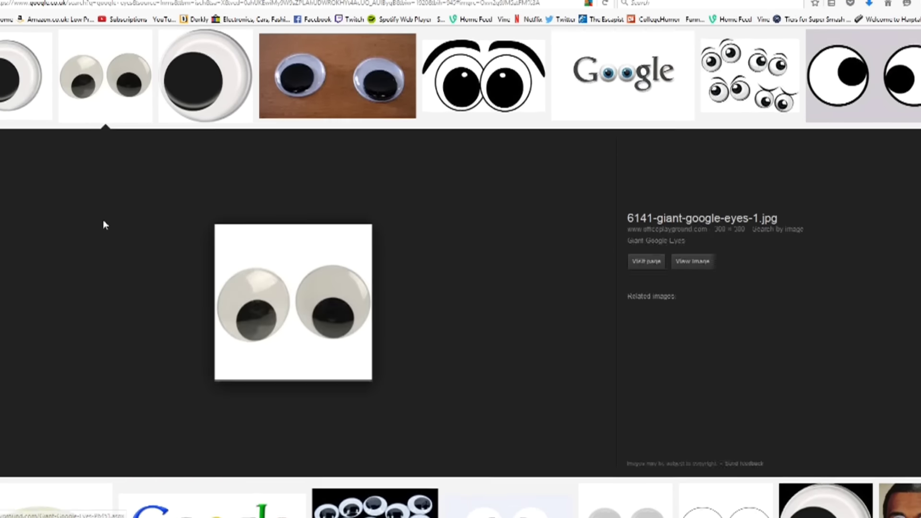
scroll(101, 222, down, 3)
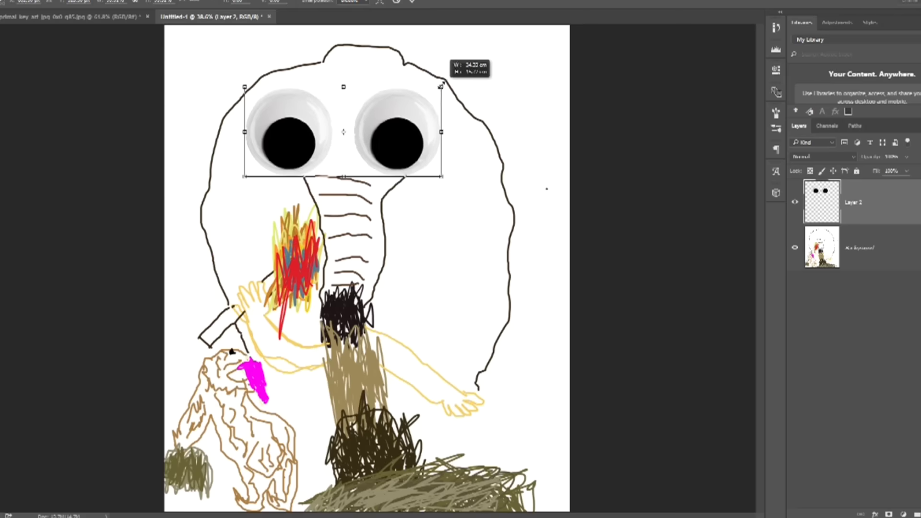
- Resize and place the googly eyes above the mammoth's trunk and commit
drag(448, 58, 422, 96)
drag(385, 129, 405, 121)
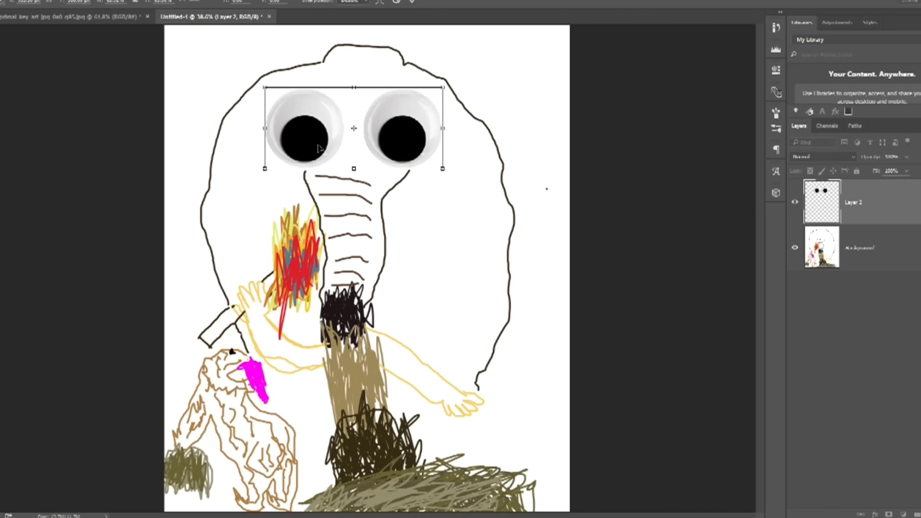
key(Return)
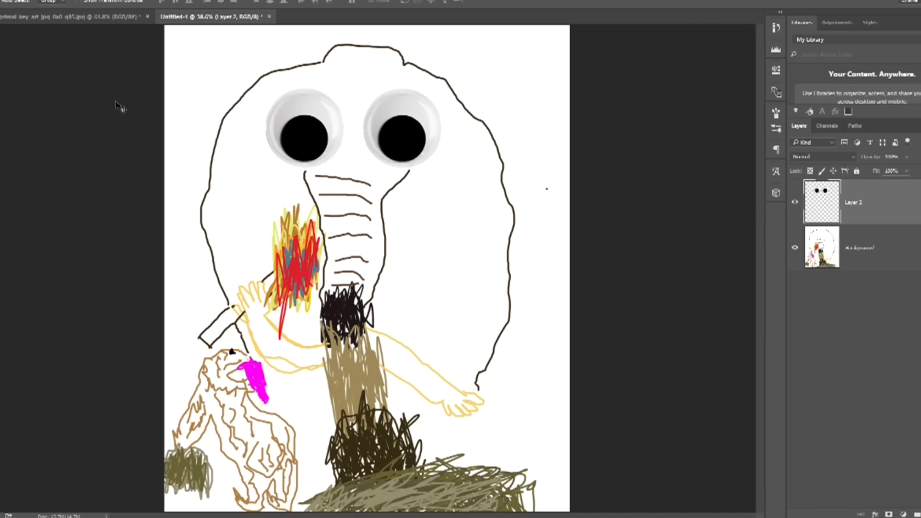
- Bring up the Far Cry Primal cover with the Eyedropper ready for sampling
click(103, 16)
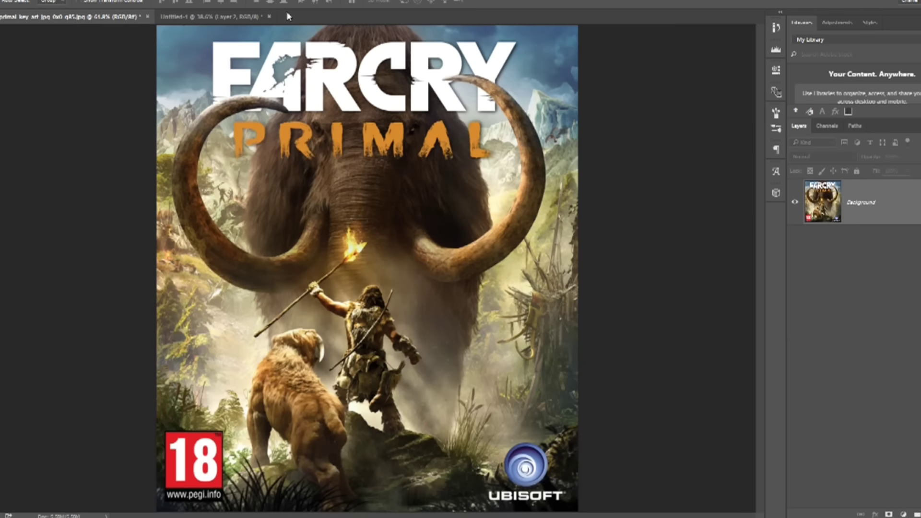
click(197, 17)
click(122, 15)
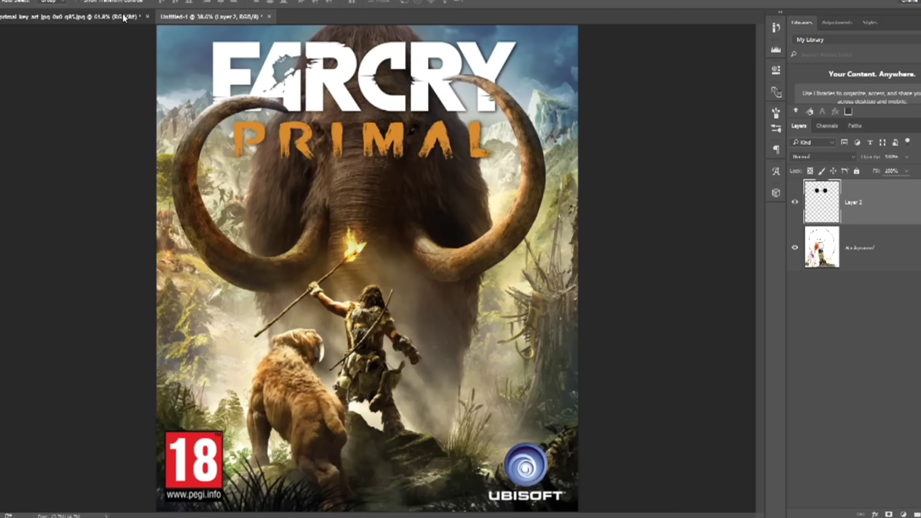
click(208, 18)
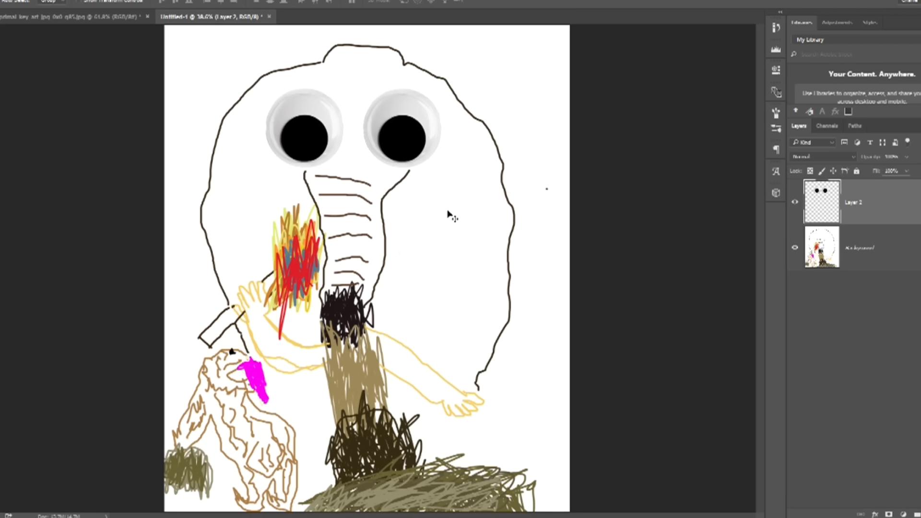
key(i)
key(ctrl+Tab)
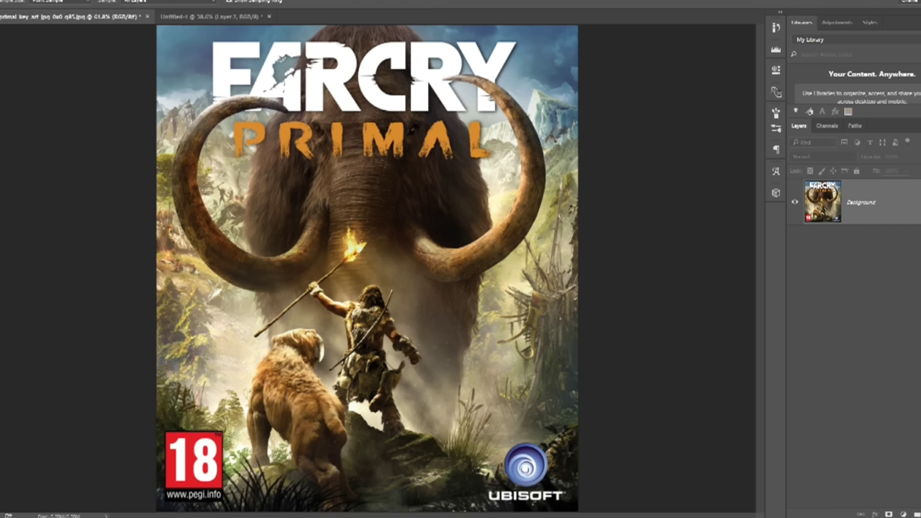
- Scribble dark fur on the mammoth's left side and to the right of its trunk
click(218, 16)
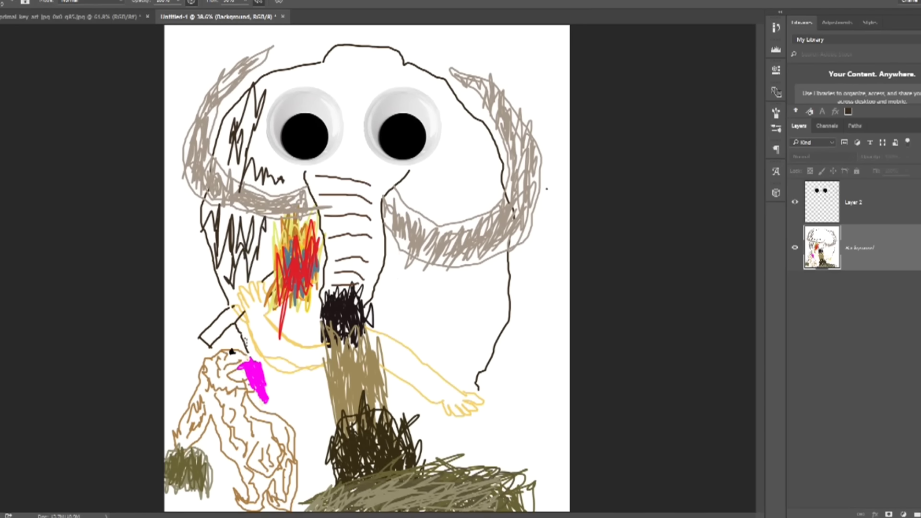
mouse_move(278, 314)
mouse_down()
mouse_move(292, 331)
mouse_move(314, 309)
mouse_move(311, 343)
mouse_up()
mouse_move(379, 301)
mouse_down()
mouse_move(395, 293)
mouse_move(393, 326)
mouse_move(380, 279)
mouse_up()
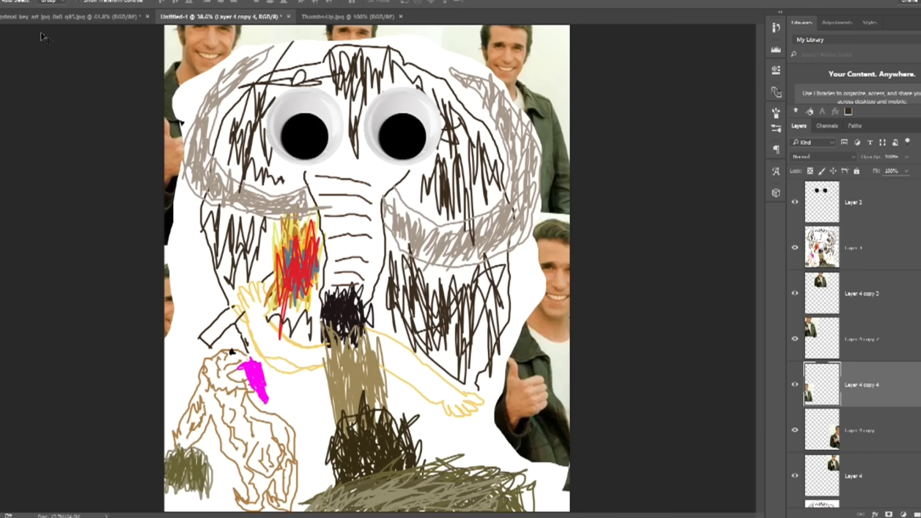
click(48, 16)
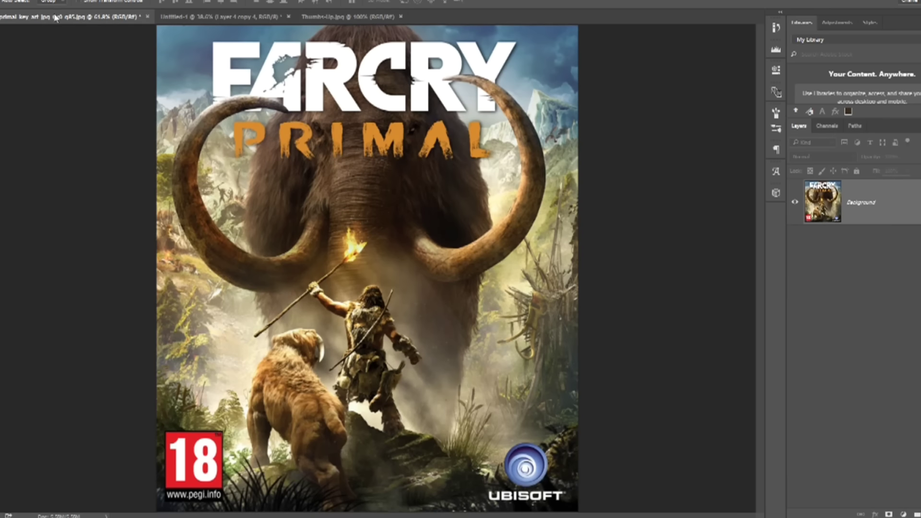
click(187, 17)
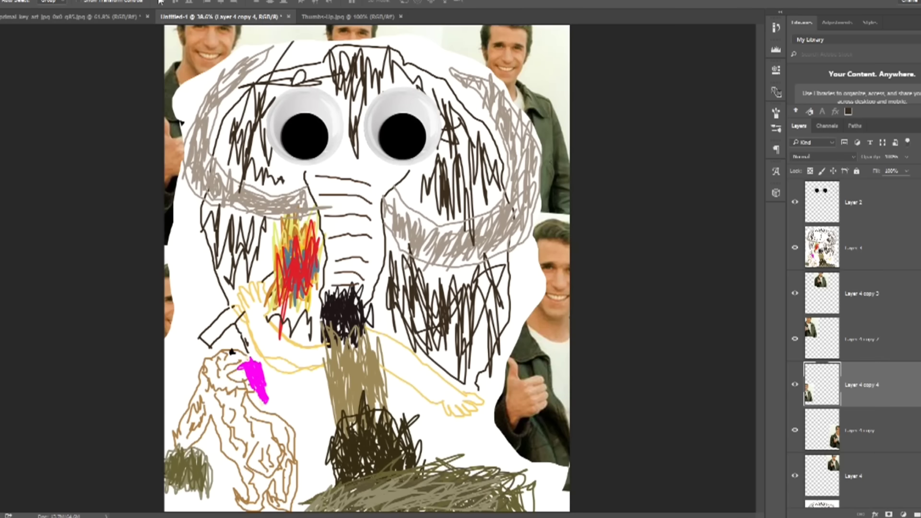
click(115, 17)
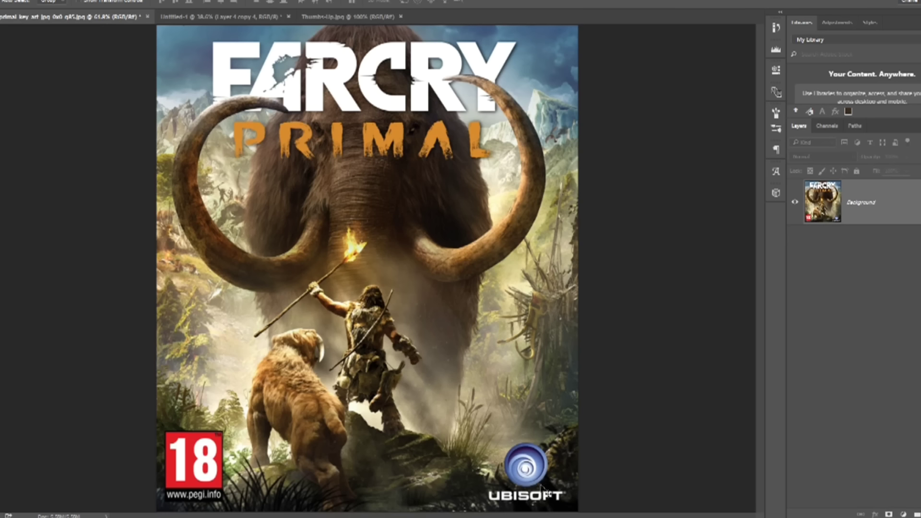
click(186, 21)
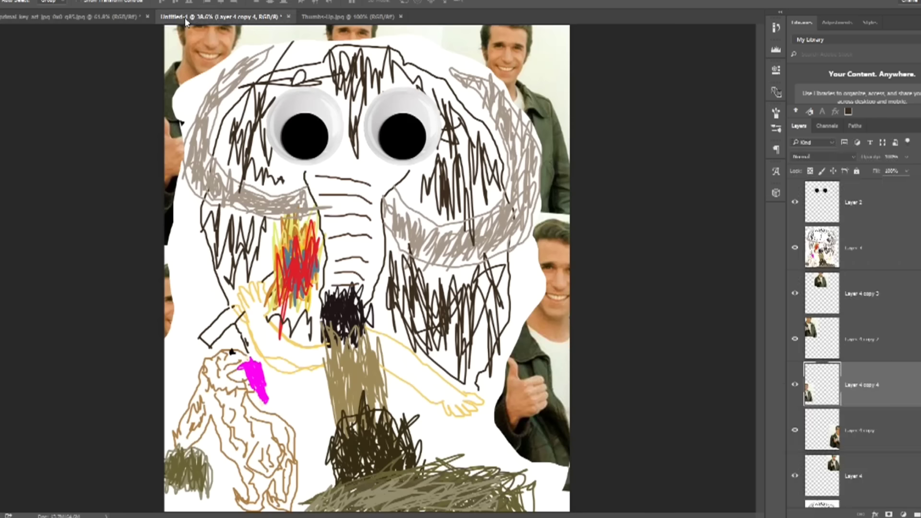
click(127, 20)
click(160, 17)
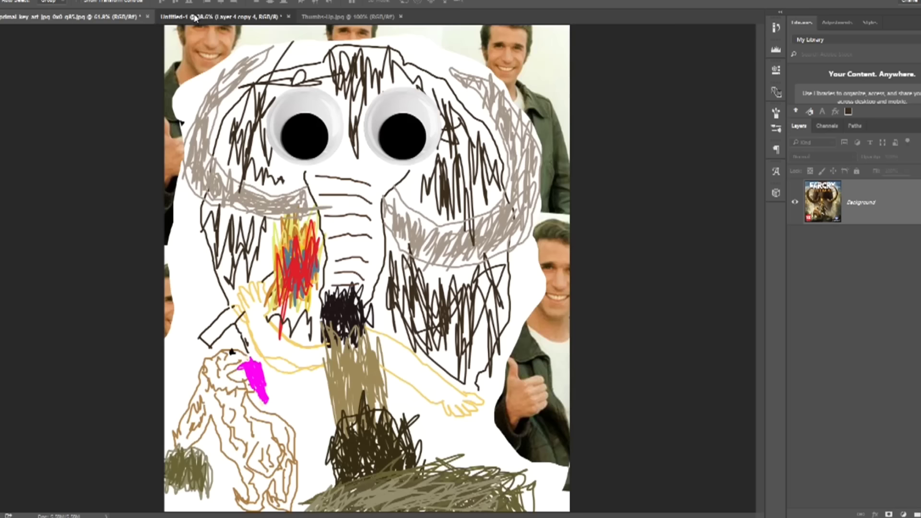